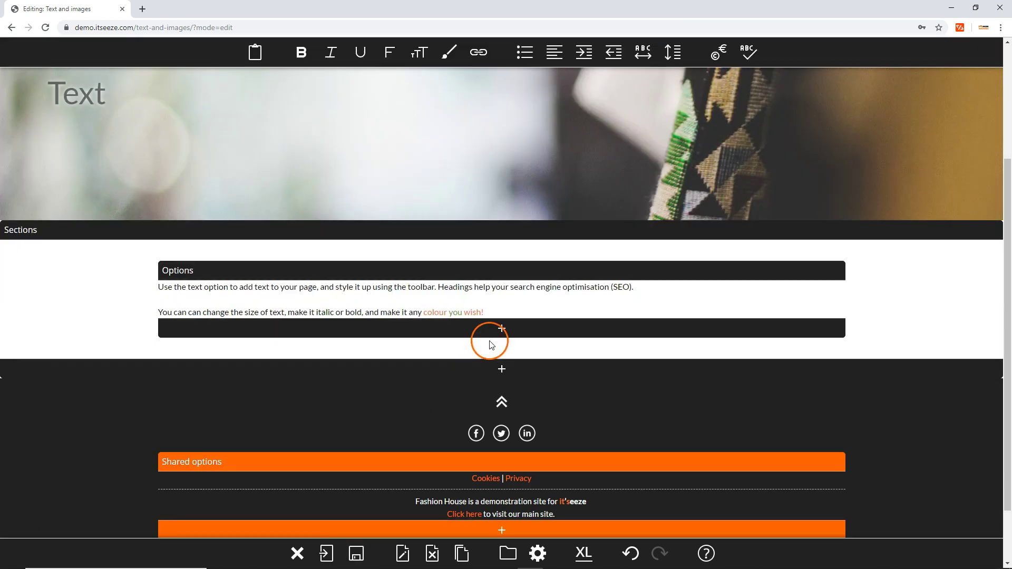
# Step: Add a simple Text block under the existing paragraphs and put the cursor at its sentence end
pyautogui.click(500, 323)
pyautogui.click(500, 327)
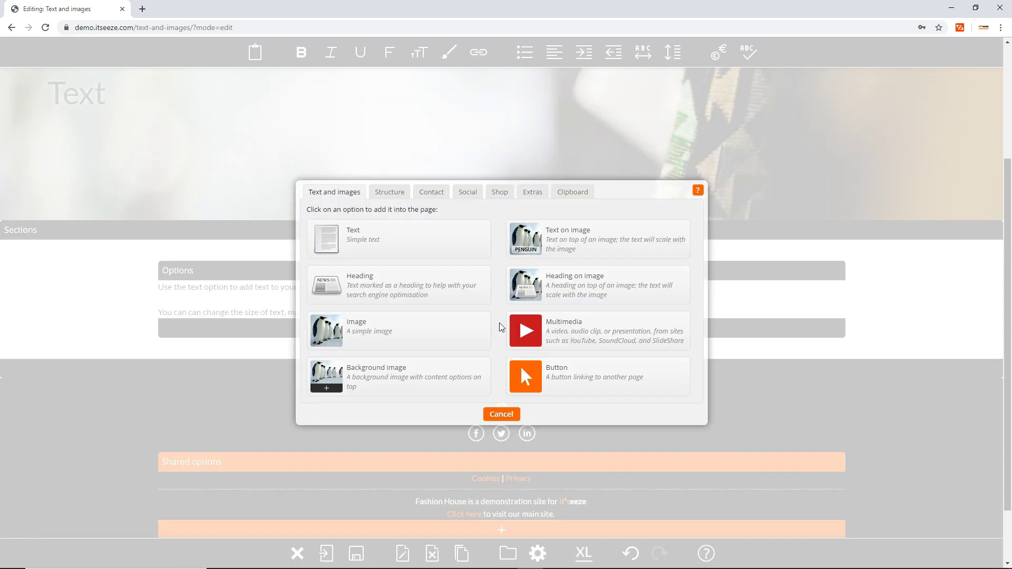
pyautogui.click(385, 243)
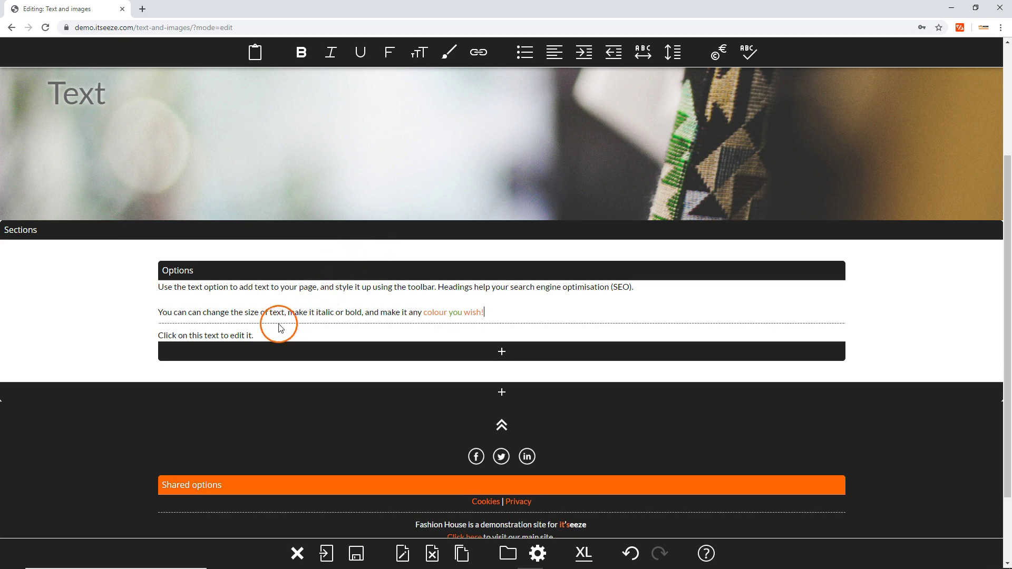
pyautogui.click(254, 335)
pyautogui.write('just like this.')
# Step: Preview the Paste window's plain and formatted text options, then close it without pasting
pyautogui.click(255, 52)
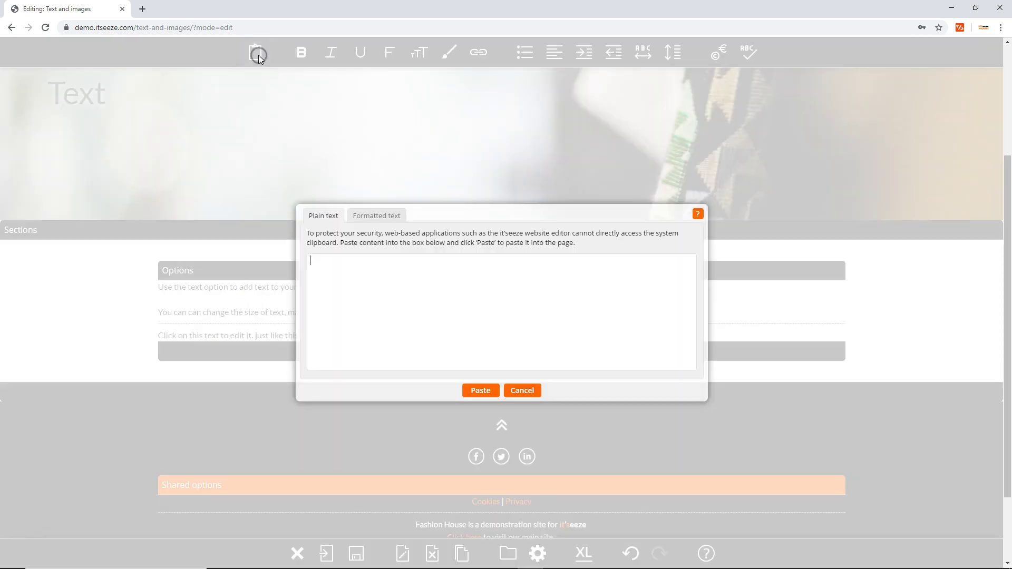
pyautogui.rightClick(363, 266)
pyautogui.click(388, 348)
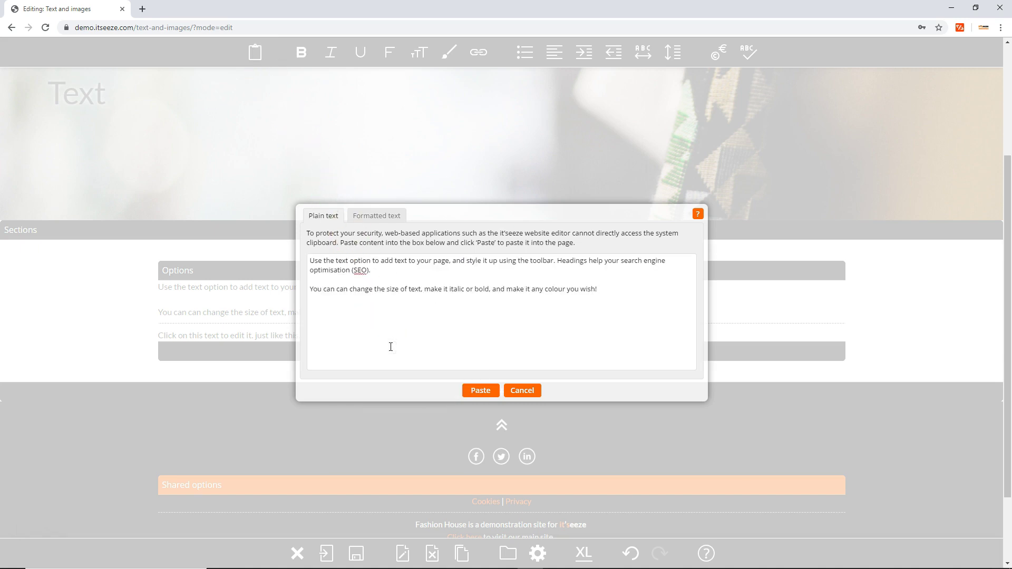
pyautogui.click(392, 216)
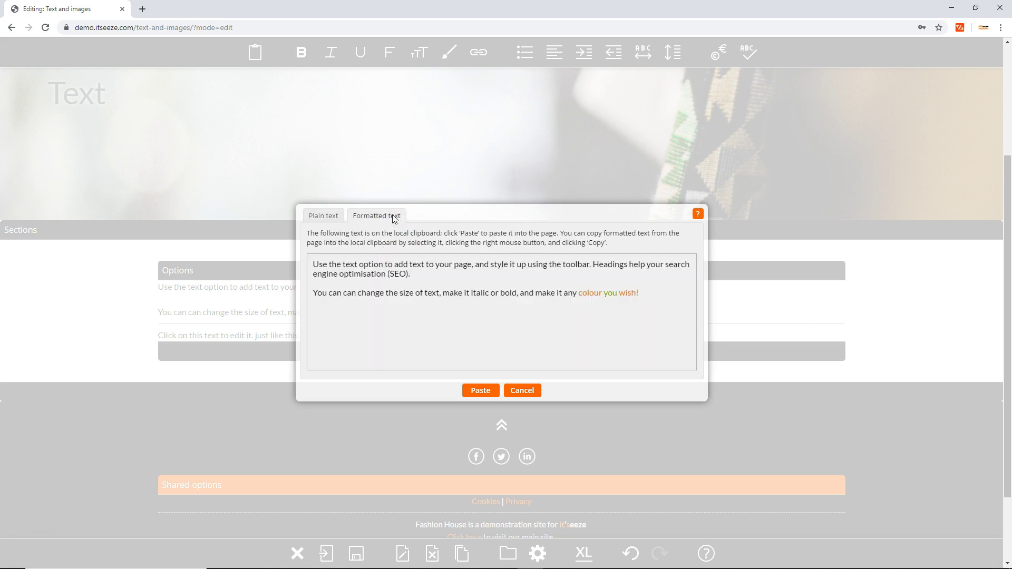
pyautogui.click(520, 389)
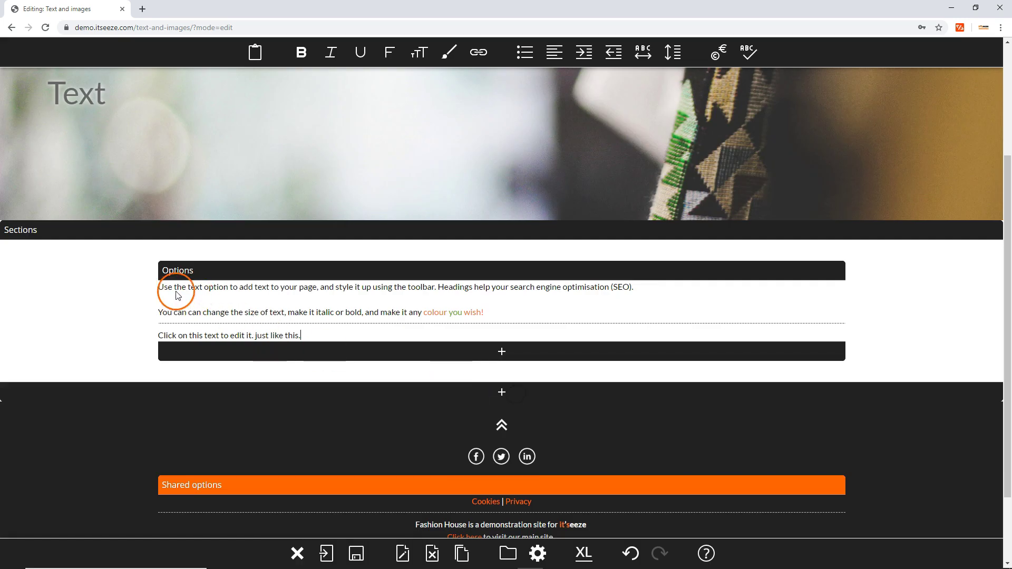
# Step: Copy the two original paragraphs and paste them as formatted text below 'just like this.'
pyautogui.moveTo(158, 287); pyautogui.dragTo(477, 314)
pyautogui.rightClick(473, 313)
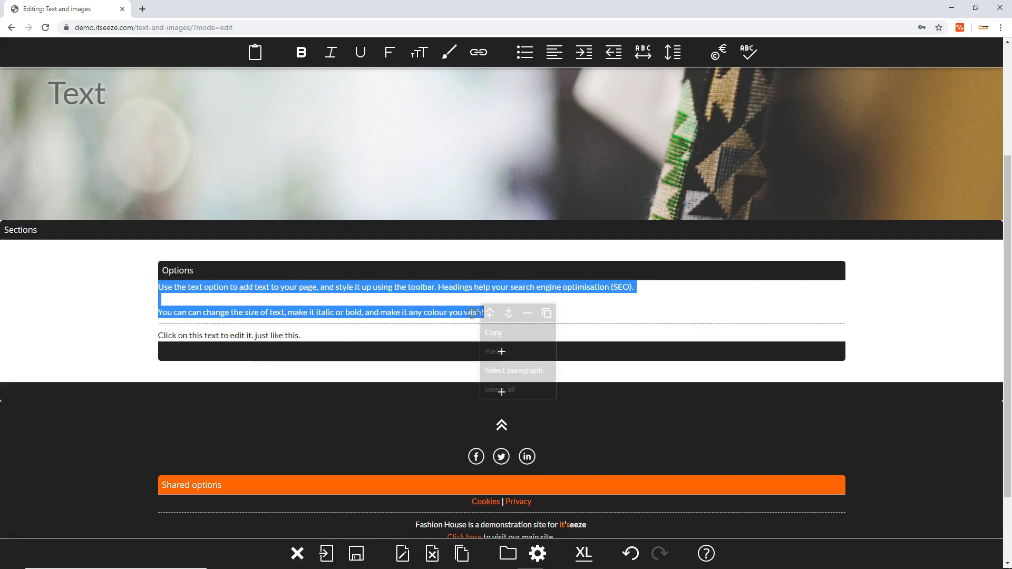
pyautogui.click(486, 333)
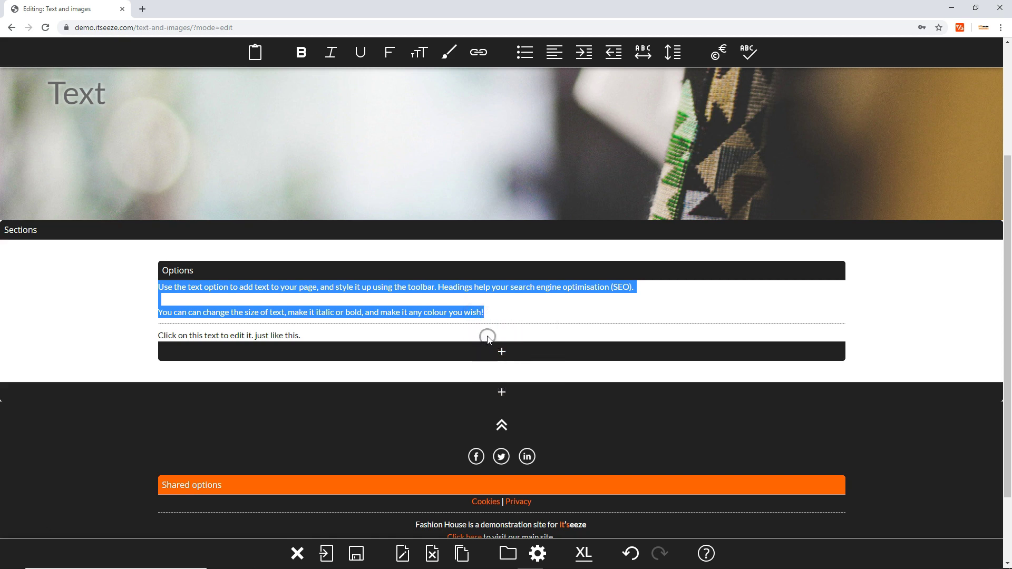
pyautogui.click(321, 338)
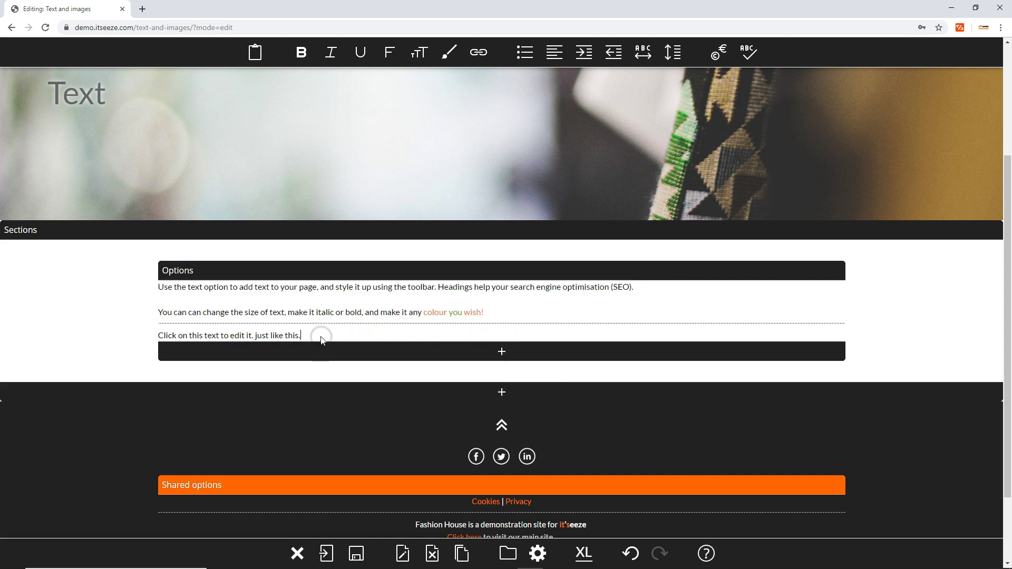
pyautogui.press('Return')
pyautogui.click(312, 289)
pyautogui.click(253, 58)
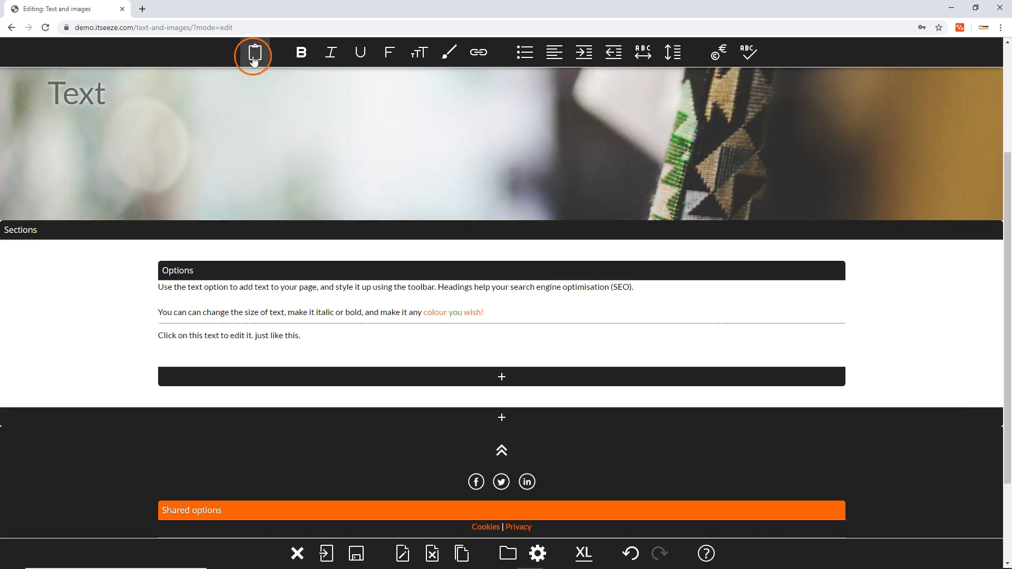
pyautogui.click(367, 216)
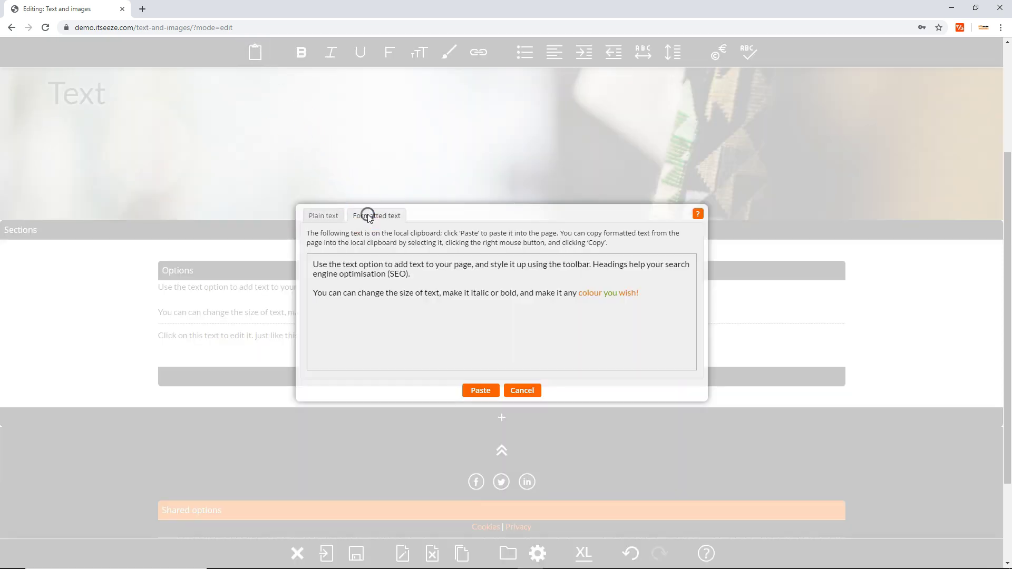
pyautogui.click(477, 390)
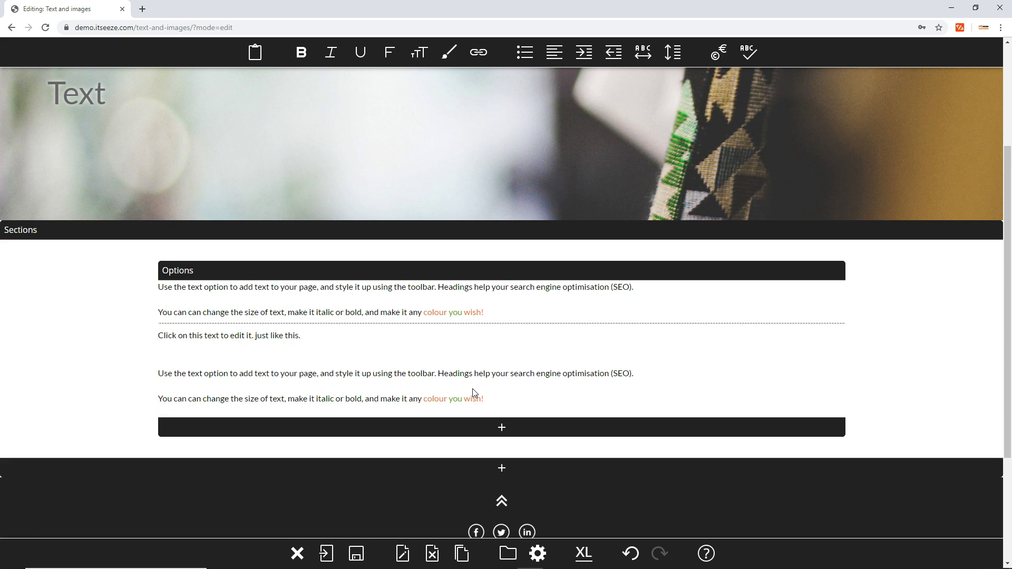
# Step: Make 'Click on this text to edit it.' bold and italic, then browse the Underline and Typeface menus
pyautogui.click(160, 338)
pyautogui.moveTo(160, 337); pyautogui.dragTo(257, 340)
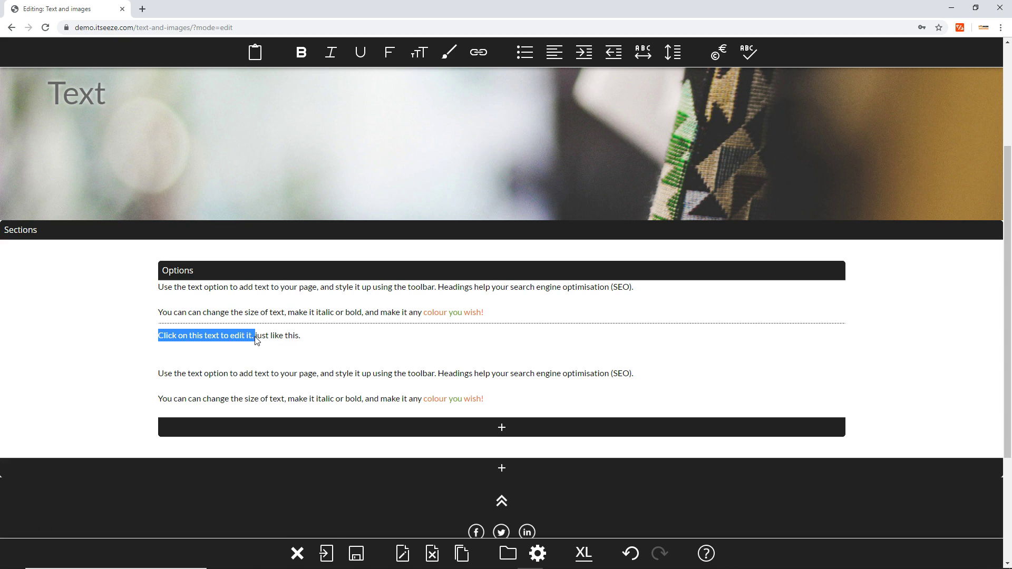
pyautogui.click(300, 57)
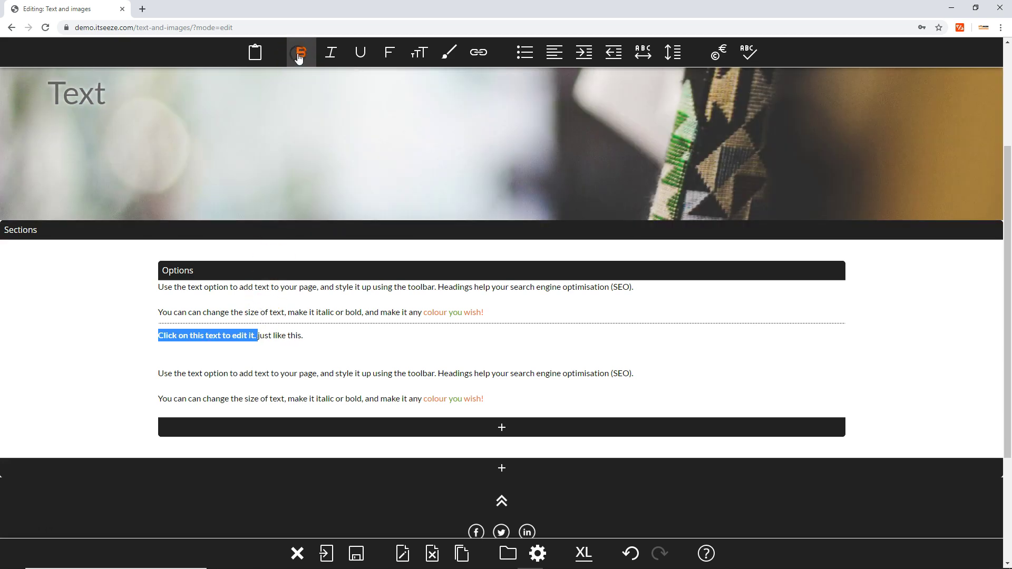
pyautogui.click(328, 59)
pyautogui.click(356, 58)
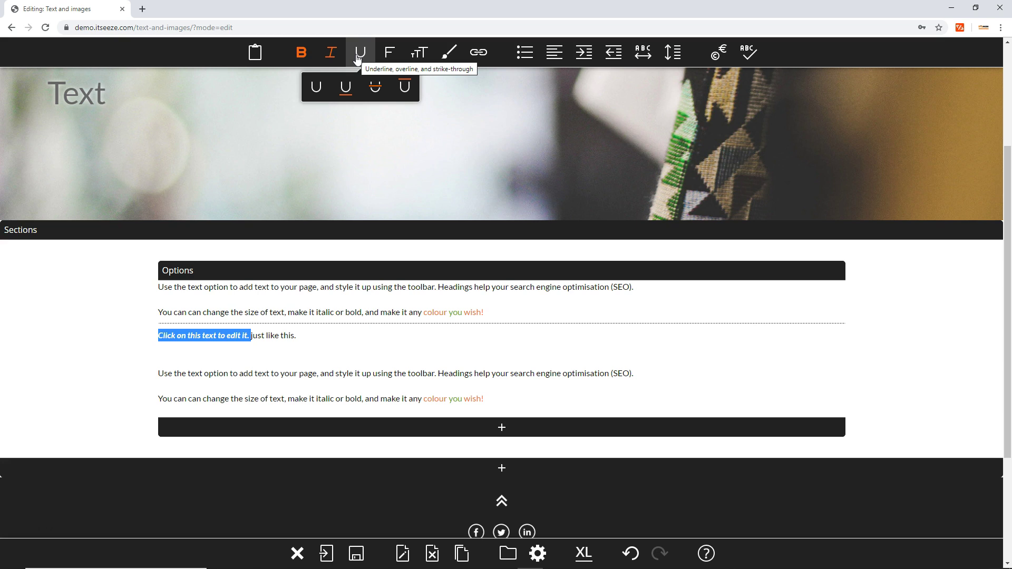
pyautogui.click(389, 53)
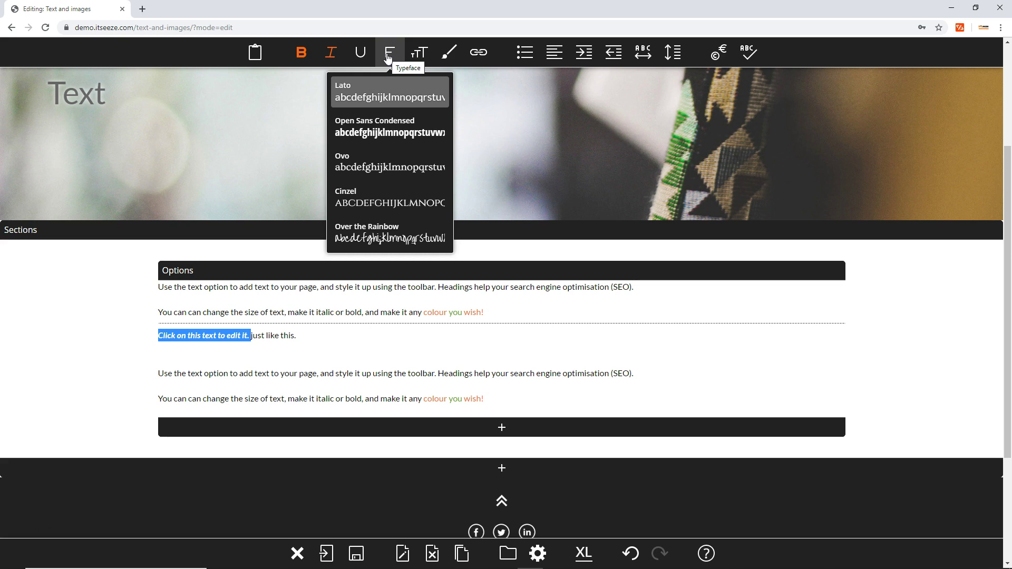
# Step: Enlarge the phrase from text size 16 to 36 and colour it orange (#f3721d)
pyautogui.click(418, 59)
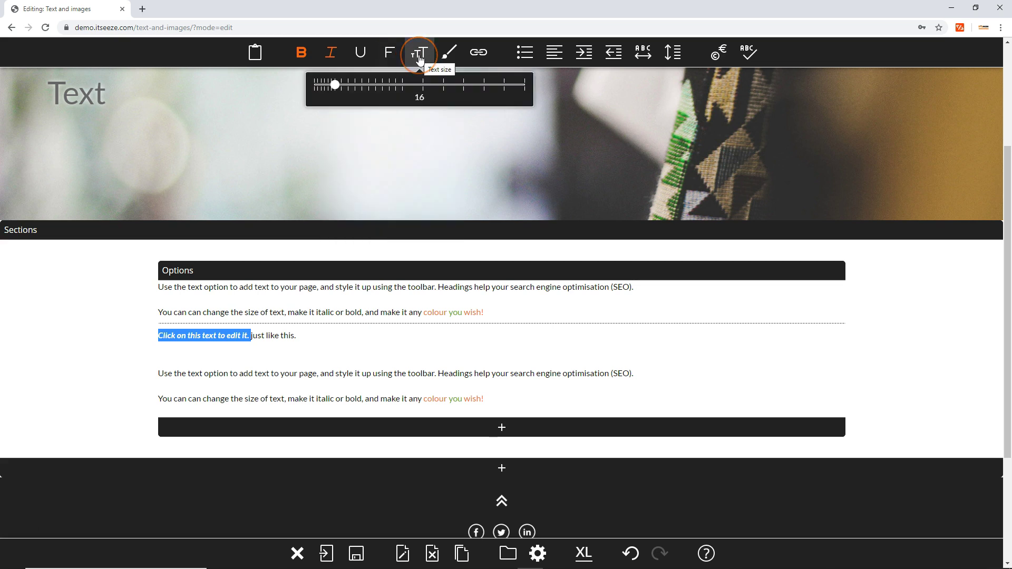
pyautogui.moveTo(335, 84); pyautogui.dragTo(420, 89)
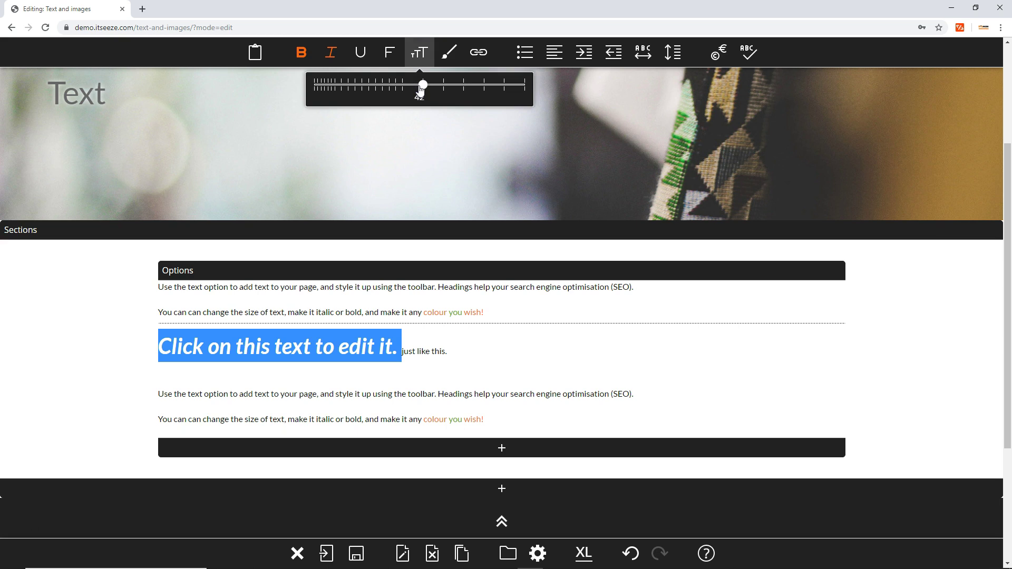
pyautogui.click(447, 55)
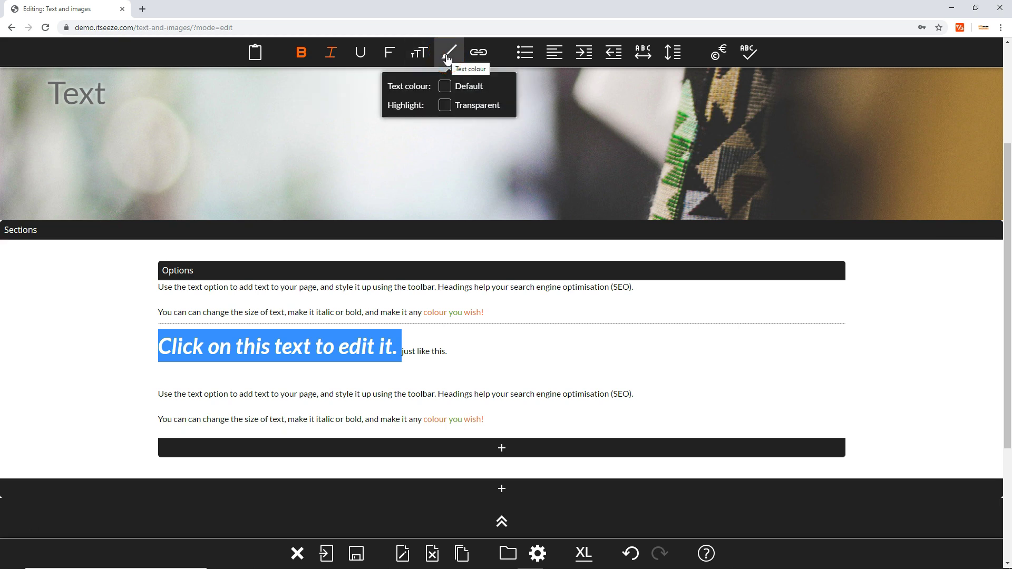
pyautogui.click(444, 87)
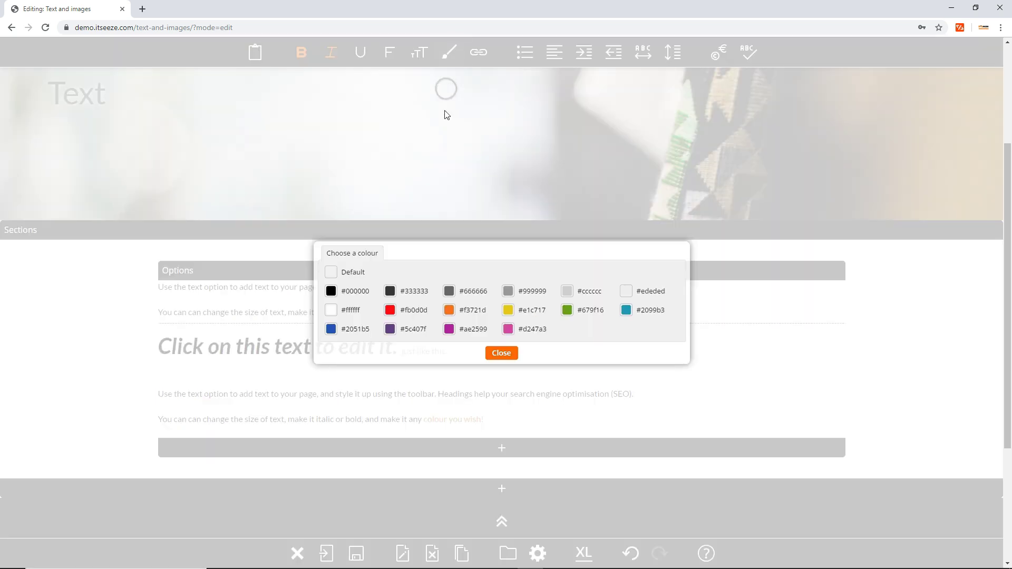
pyautogui.click(448, 311)
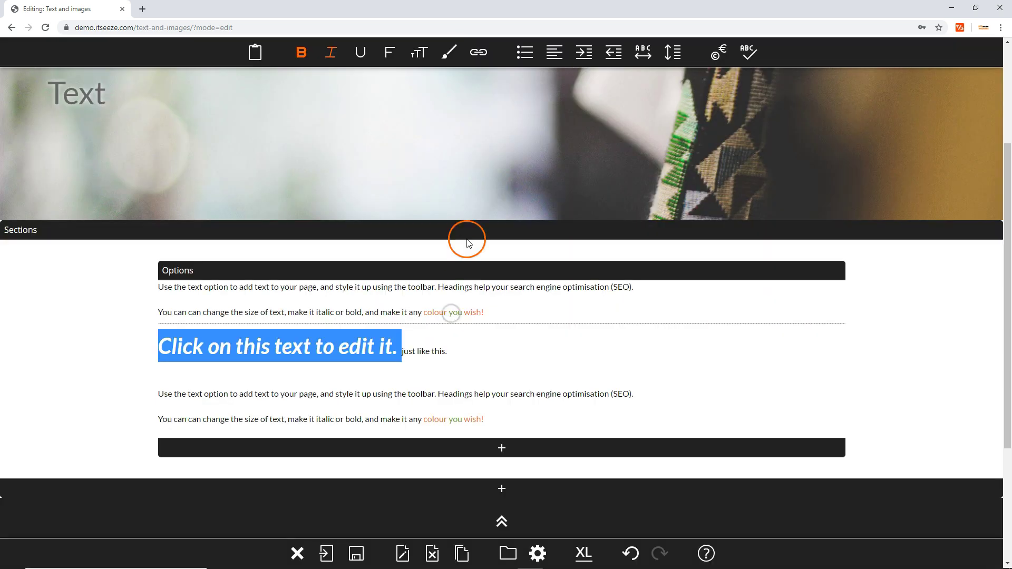
# Step: Give the phrase a black (#000000) highlight, then reselect it
pyautogui.click(449, 53)
pyautogui.click(444, 106)
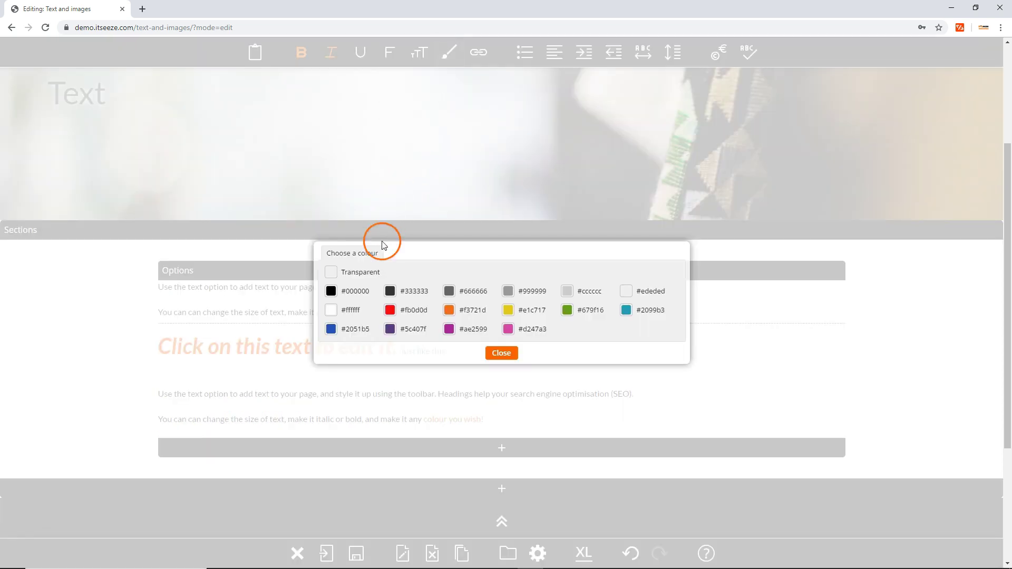
pyautogui.click(331, 291)
pyautogui.click(466, 351)
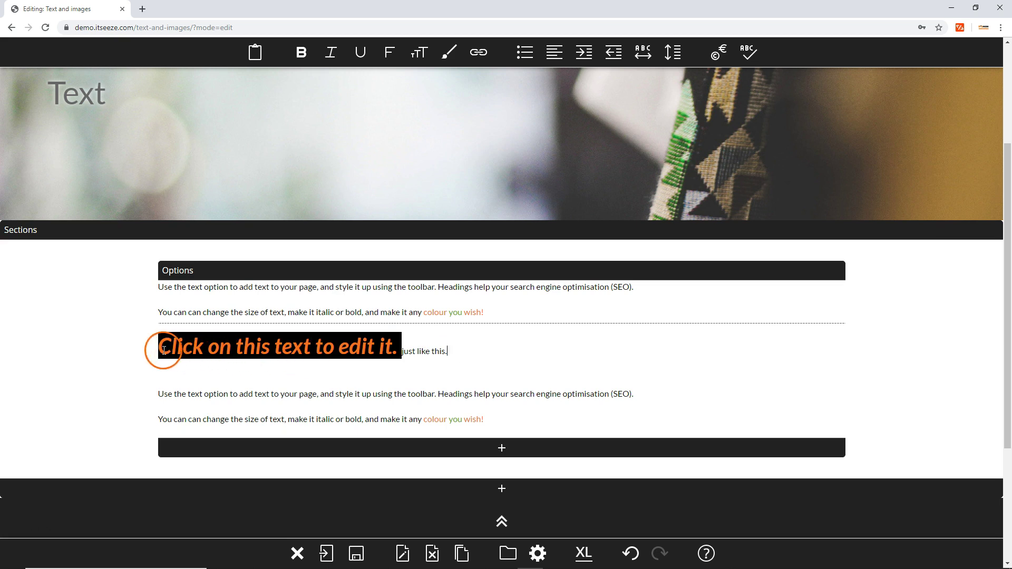
pyautogui.moveTo(158, 347); pyautogui.dragTo(401, 350)
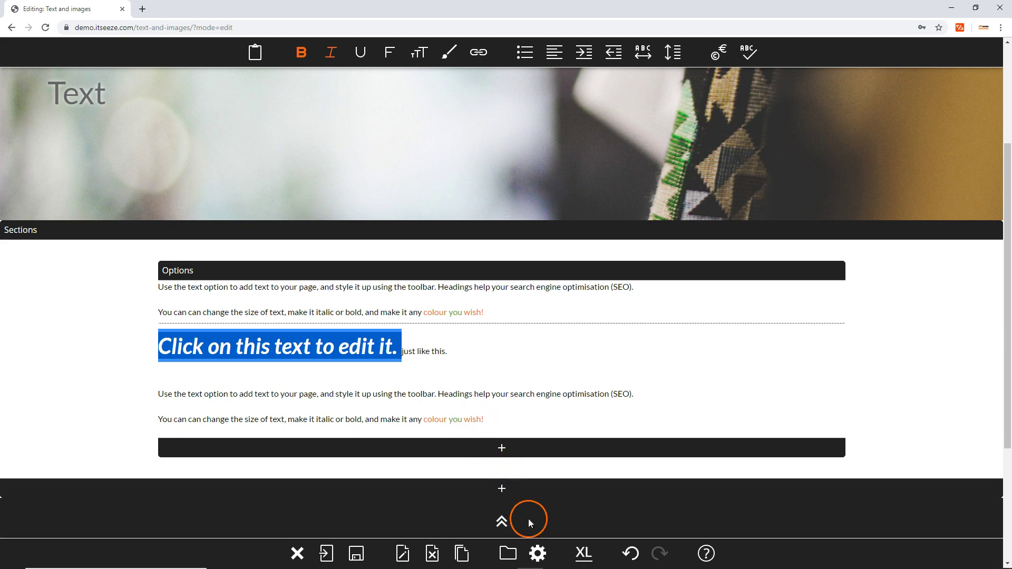
pyautogui.click(538, 552)
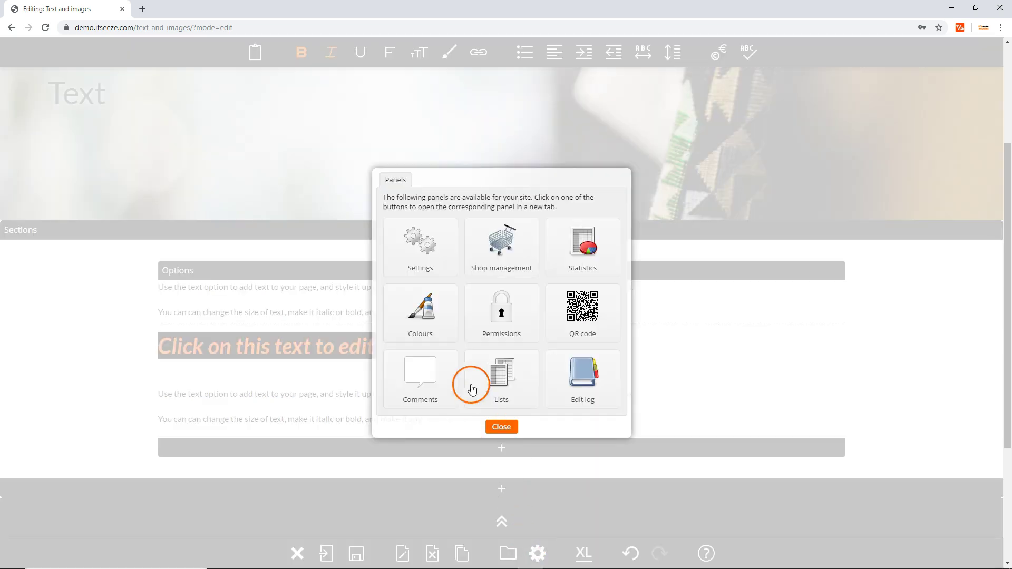
pyautogui.click(501, 426)
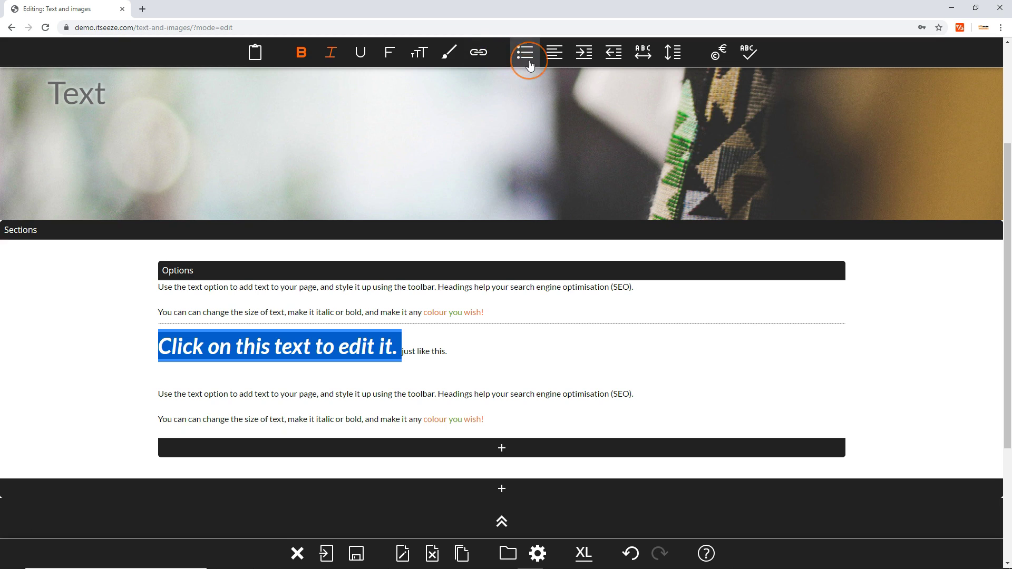
# Step: Make the phrase line a bulleted item, trying centre alignment before settling on left
pyautogui.click(528, 63)
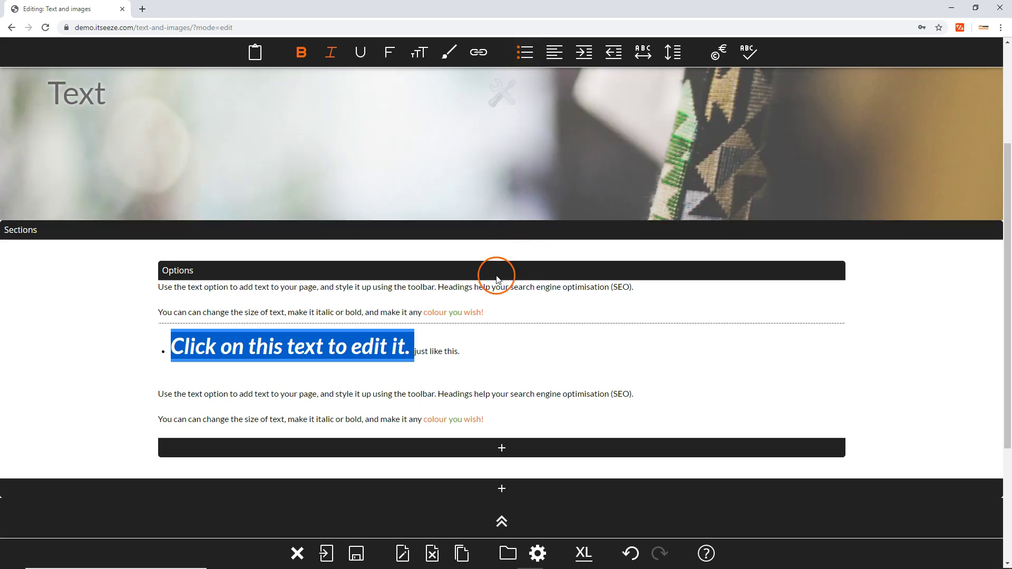
pyautogui.click(477, 351)
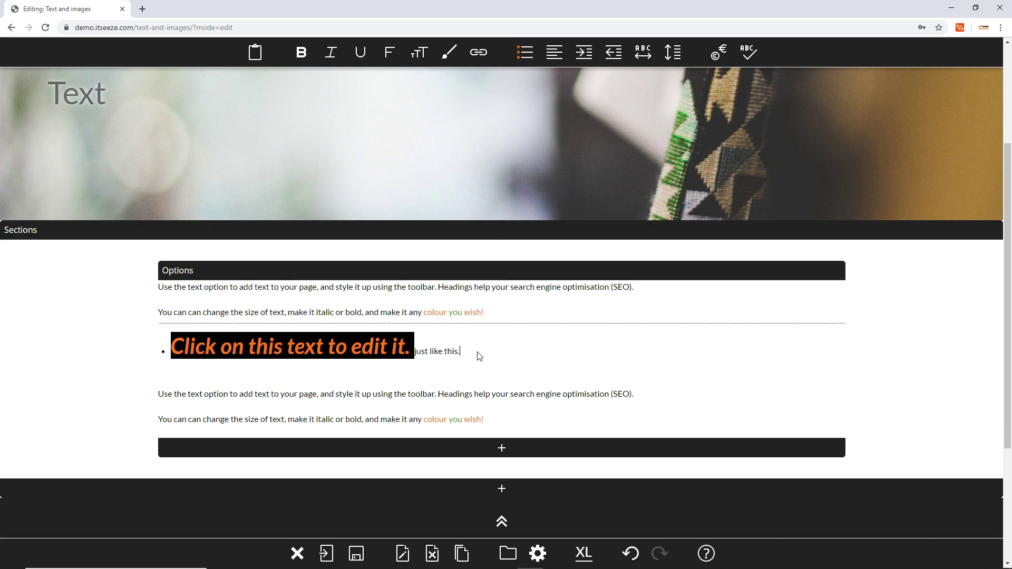
pyautogui.click(555, 53)
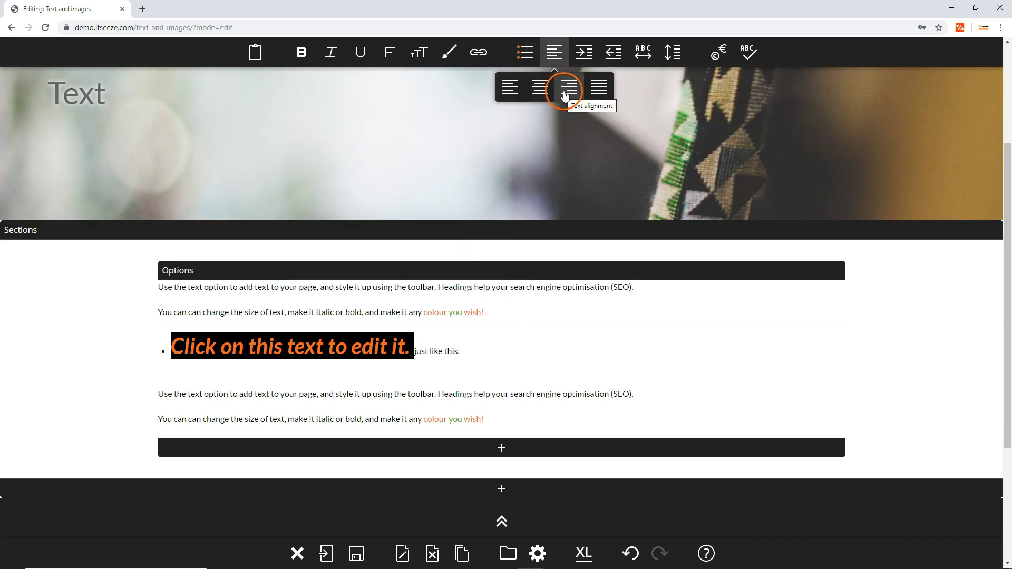
pyautogui.click(541, 95)
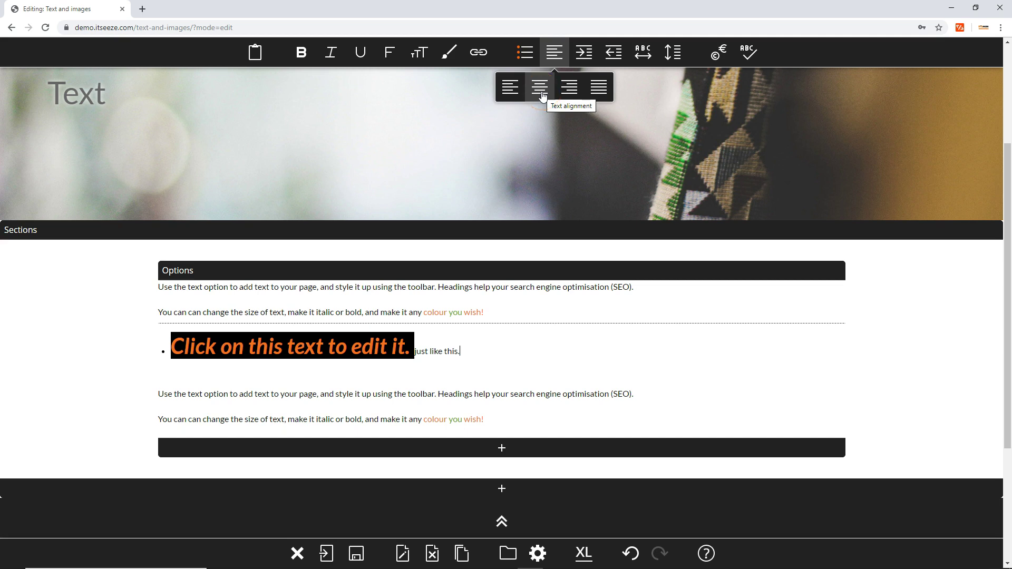
pyautogui.click(543, 95)
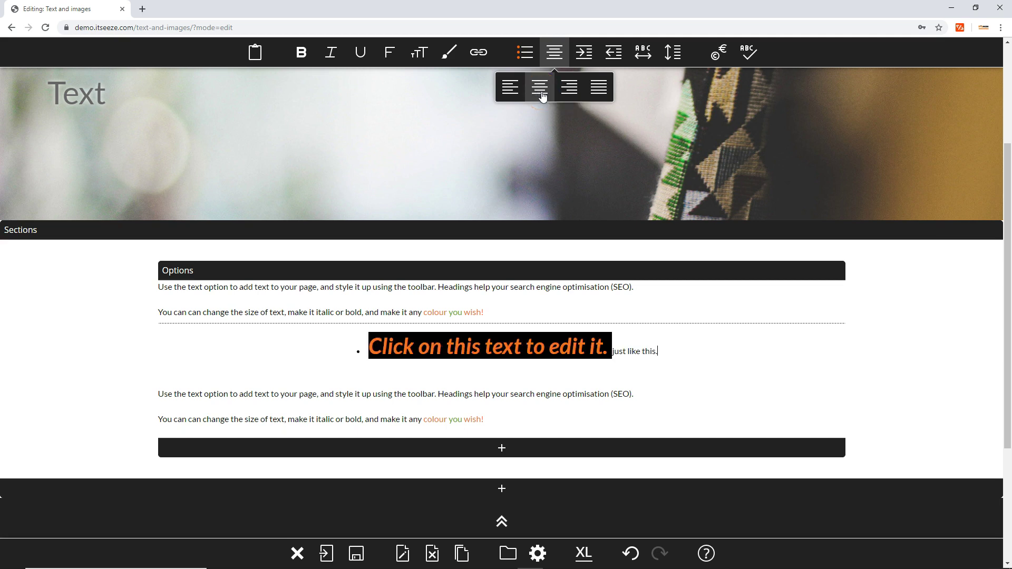
pyautogui.click(511, 89)
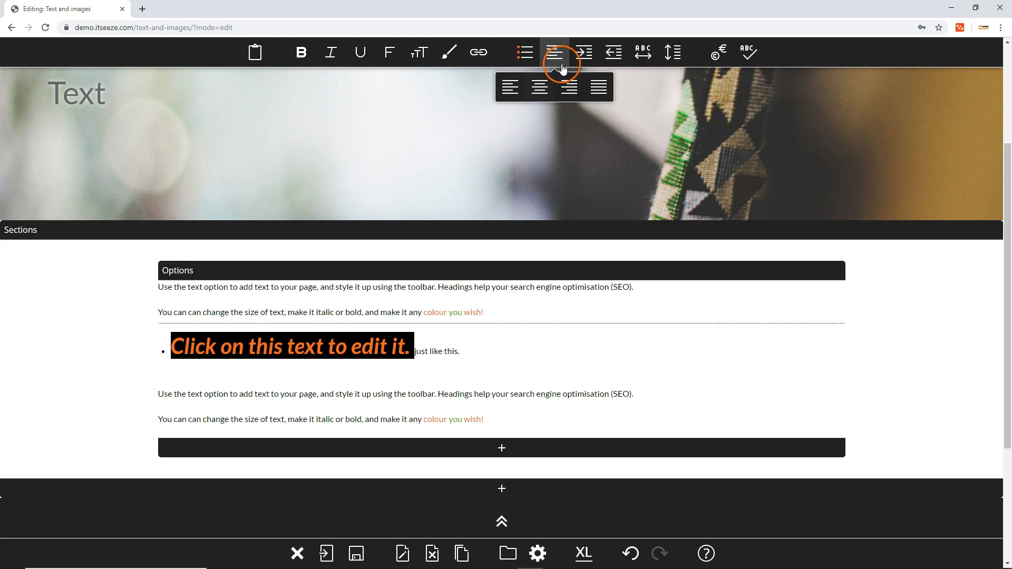
pyautogui.click(606, 54)
# Step: Indent the bulleted line two steps, then outdent it two steps
pyautogui.click(584, 53)
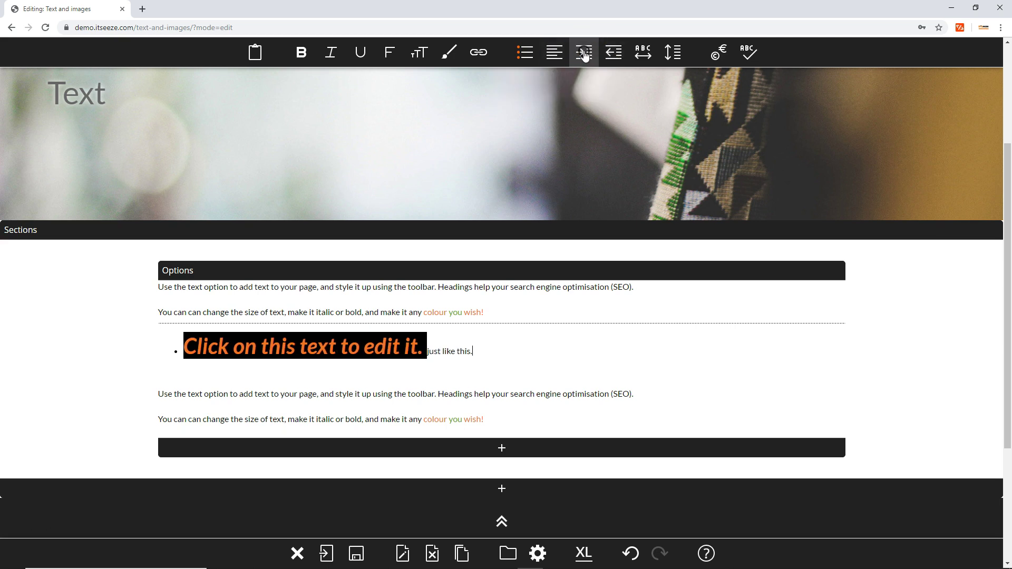
pyautogui.click(584, 54)
pyautogui.click(608, 57)
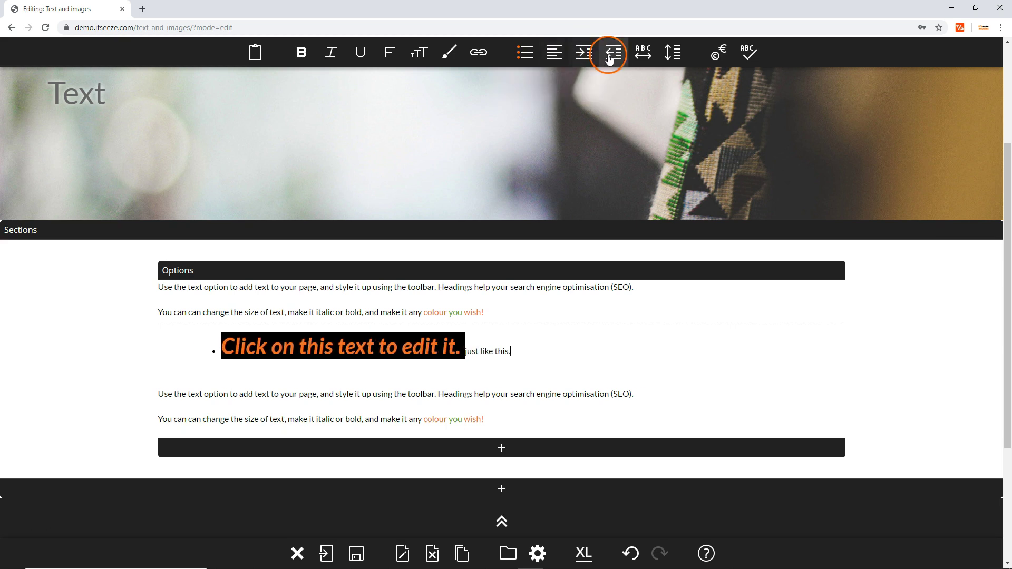
pyautogui.click(609, 57)
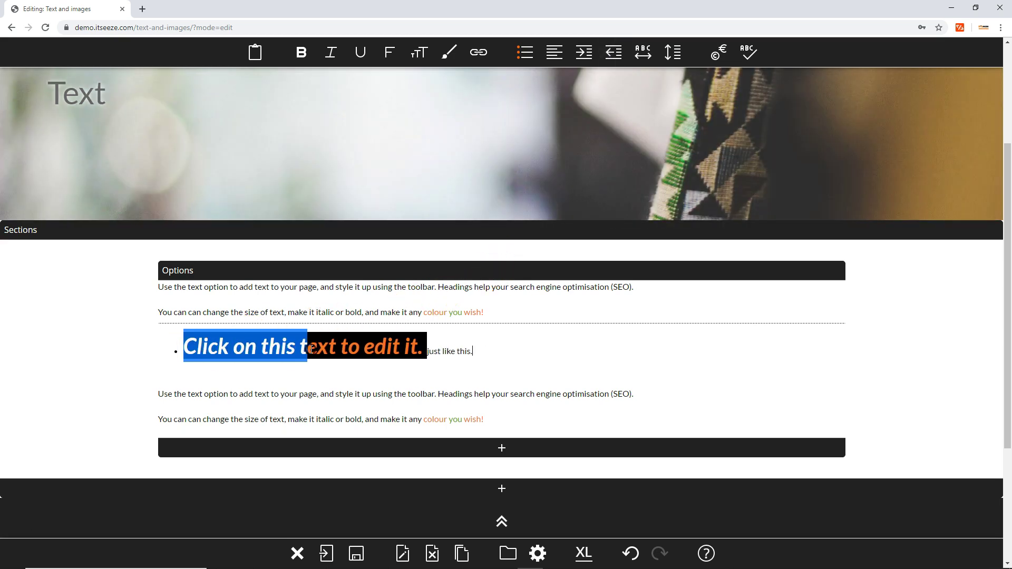
# Step: Widen the bulleted phrase's letter spacing to 20
pyautogui.moveTo(192, 346); pyautogui.dragTo(424, 358)
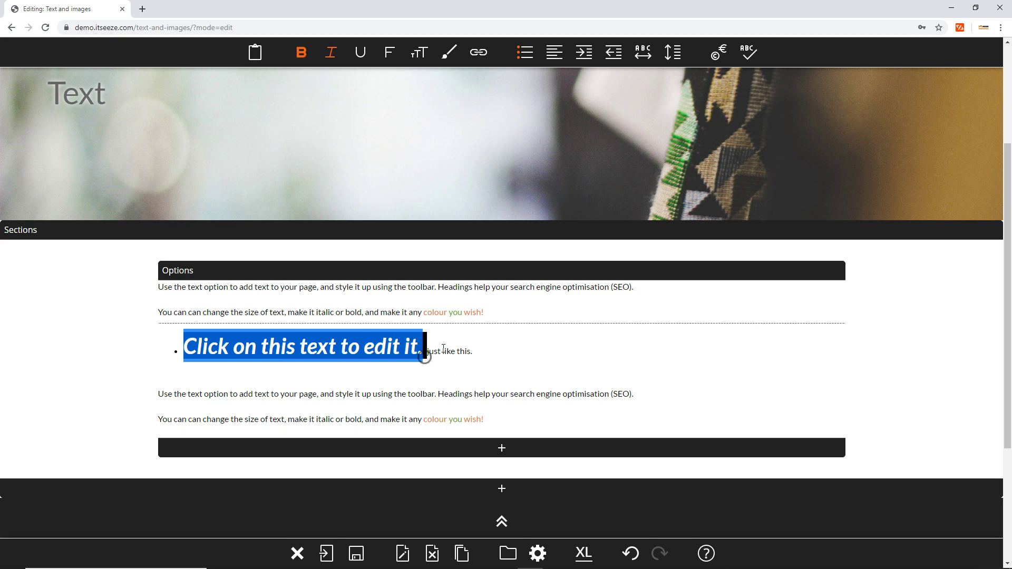
pyautogui.click(644, 53)
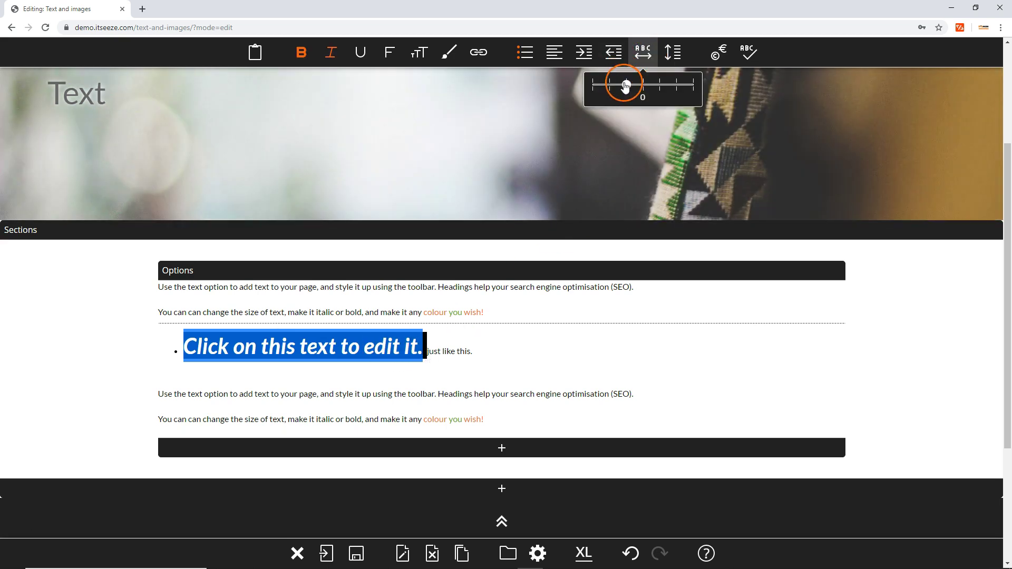
pyautogui.moveTo(626, 84); pyautogui.dragTo(699, 91)
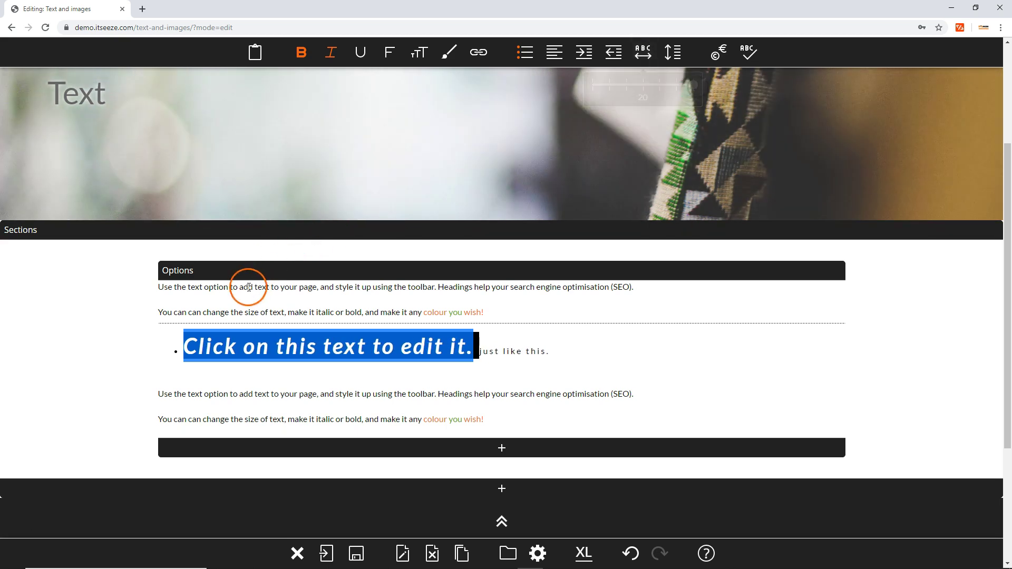
# Step: Set the two introductory paragraphs' line spacing to 250
pyautogui.moveTo(164, 286); pyautogui.dragTo(429, 318)
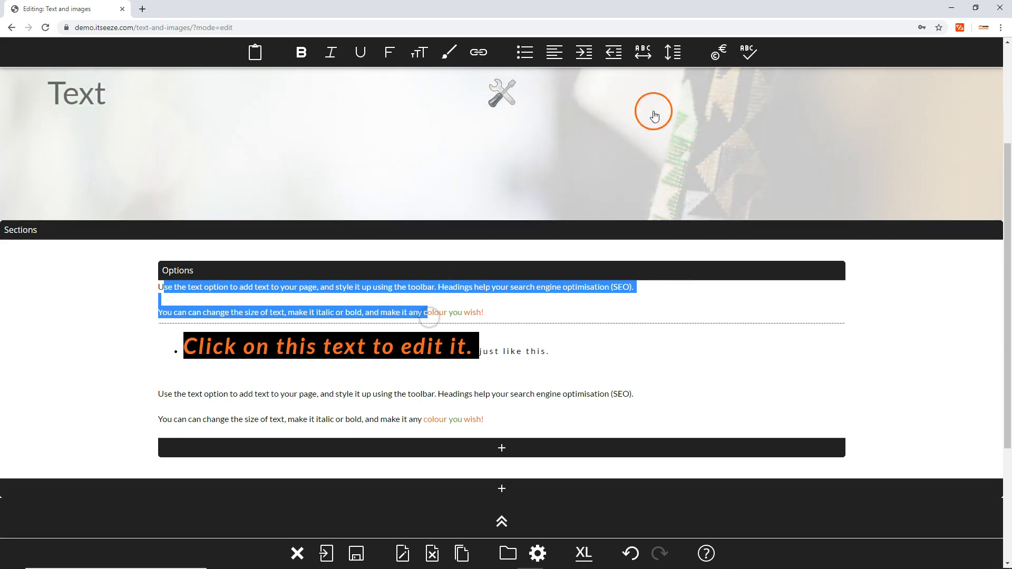
pyautogui.click(673, 52)
pyautogui.moveTo(656, 82)
pyautogui.mouseDown()
pyautogui.moveTo(725, 93)
pyautogui.moveTo(694, 84)
pyautogui.mouseUp()
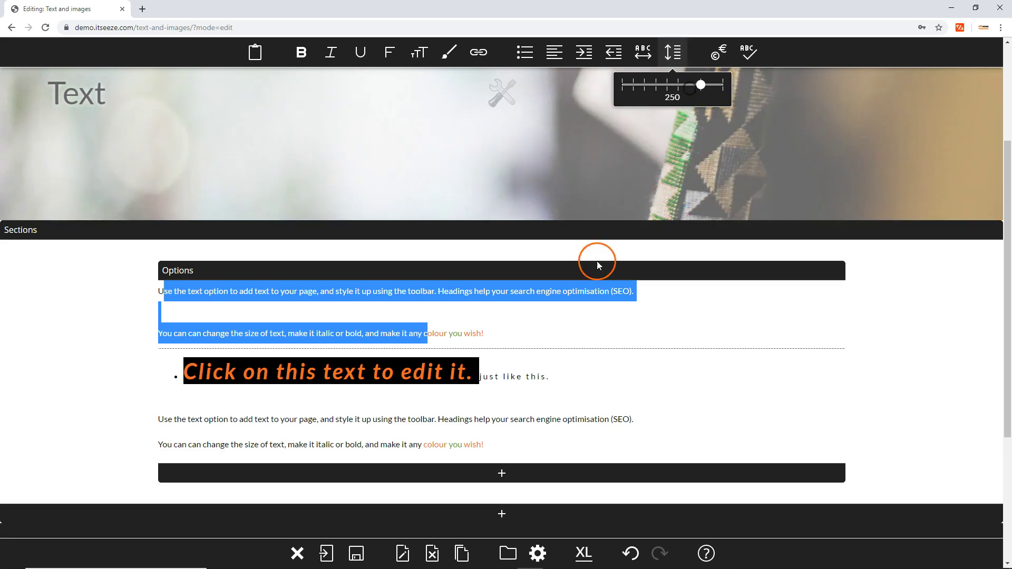
pyautogui.click(555, 314)
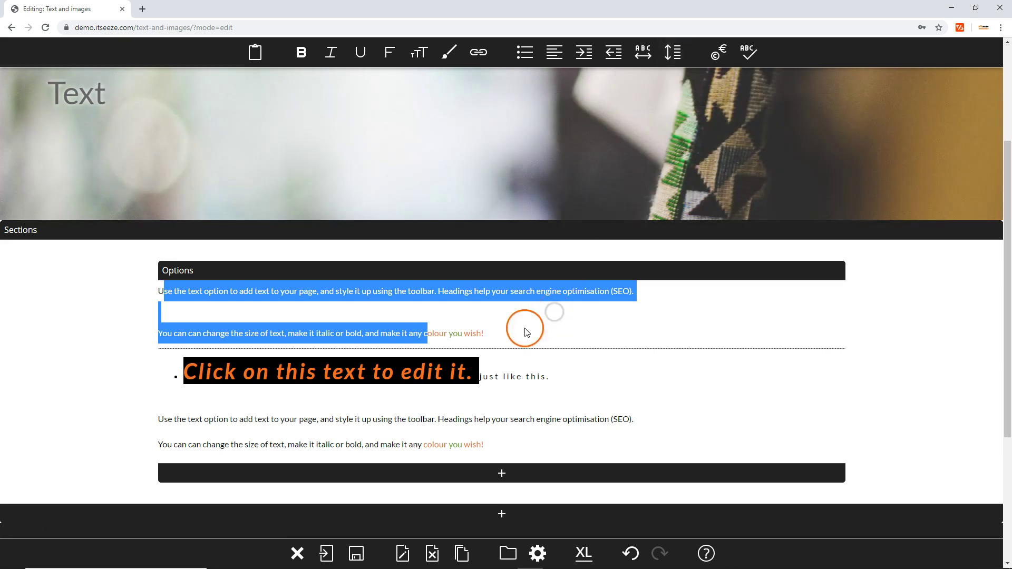
pyautogui.click(556, 376)
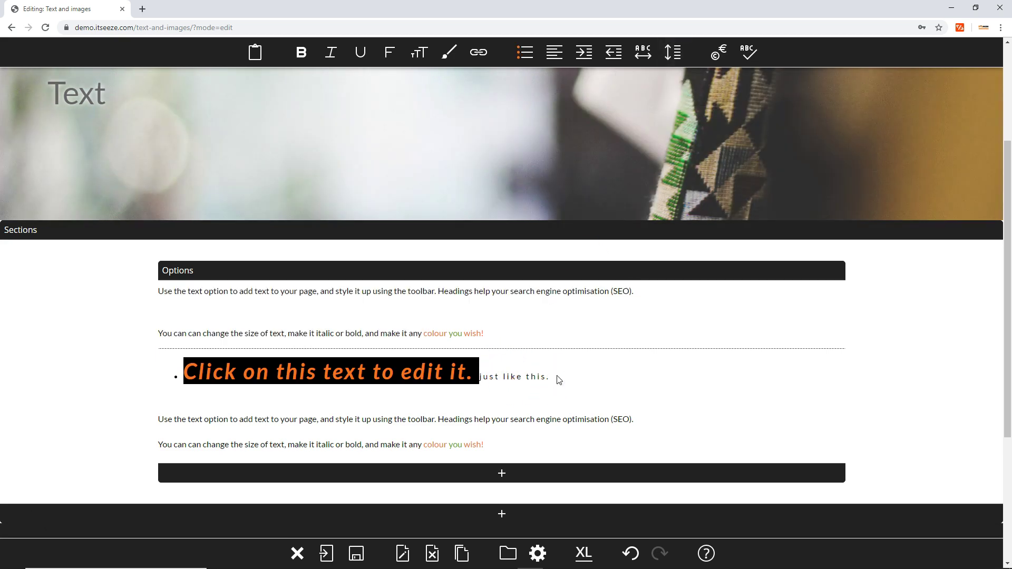
# Step: Browse the special character set's blocks without inserting, then run the spellcheck flagging 'optimisation'
pyautogui.click(622, 274)
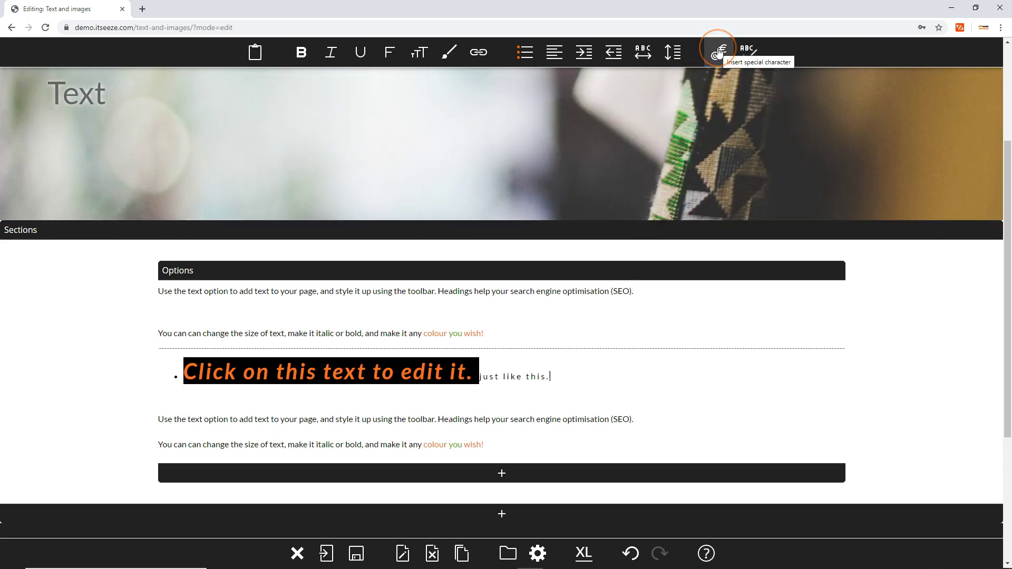
pyautogui.click(720, 52)
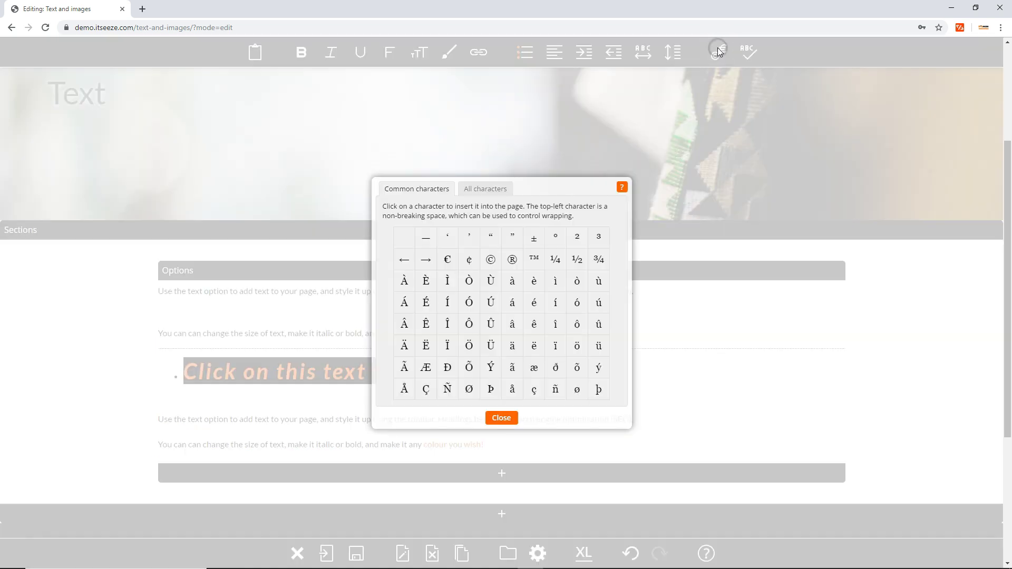
pyautogui.click(480, 189)
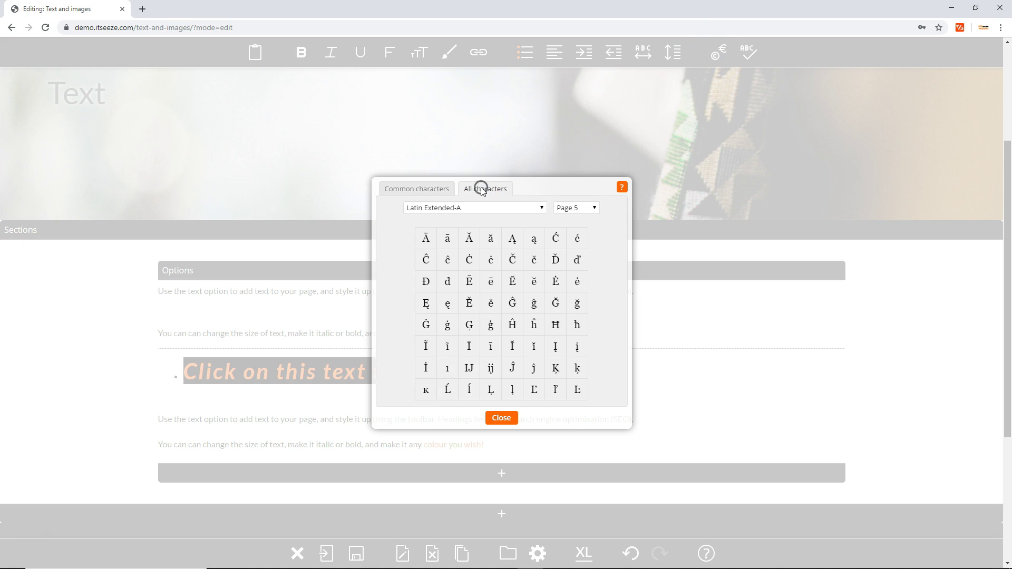
pyautogui.click(475, 209)
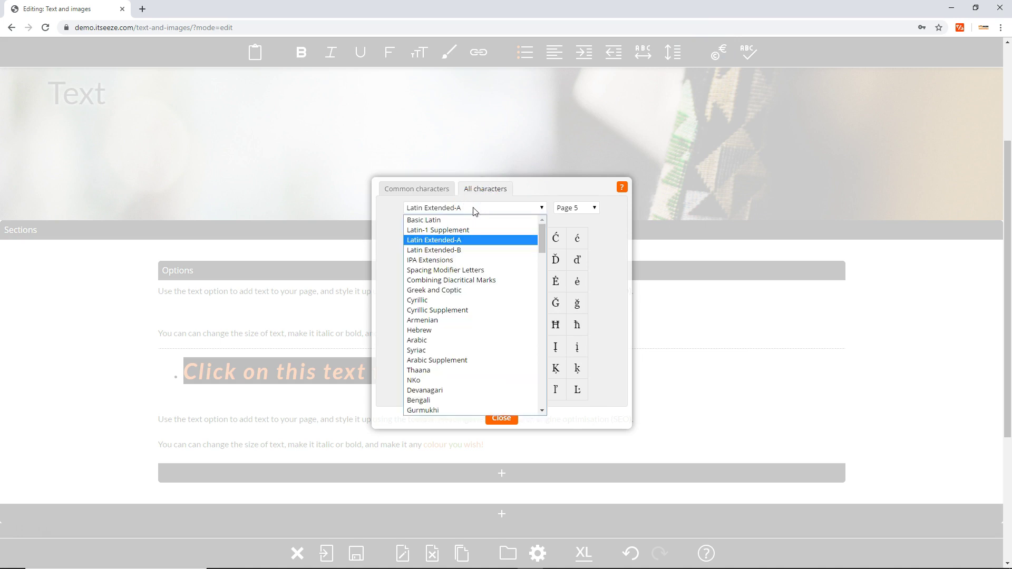
pyautogui.click(498, 418)
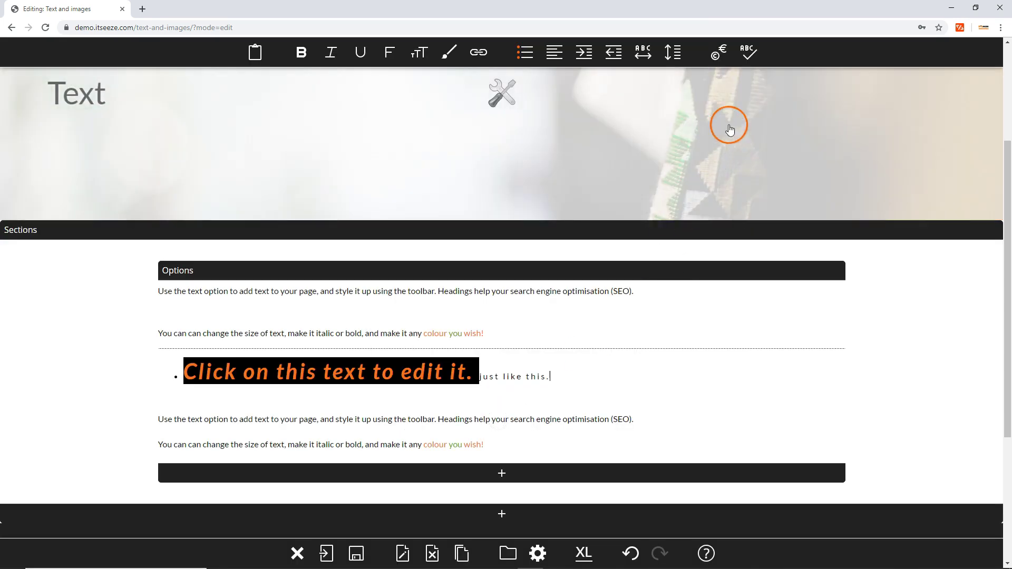
pyautogui.click(749, 53)
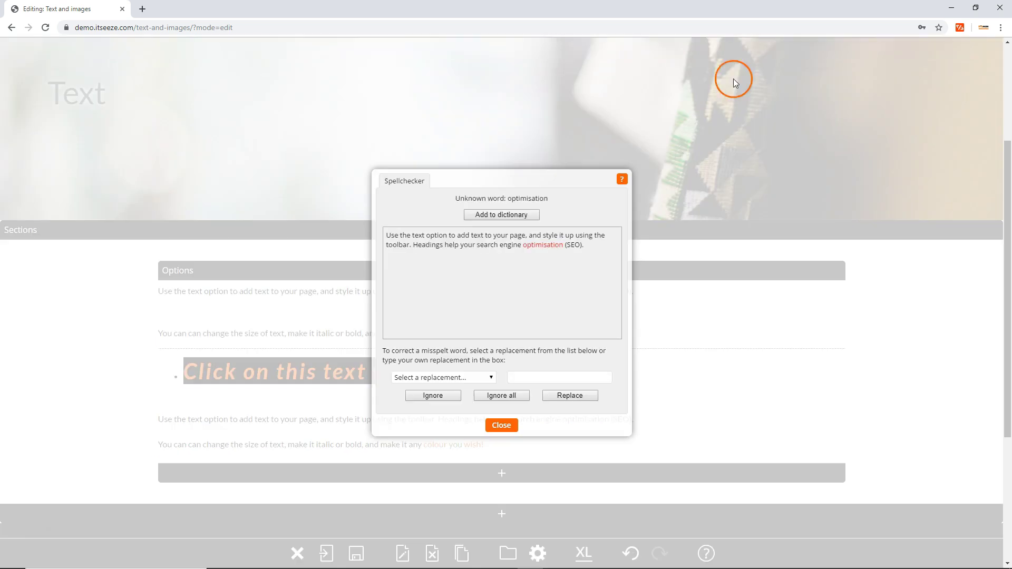